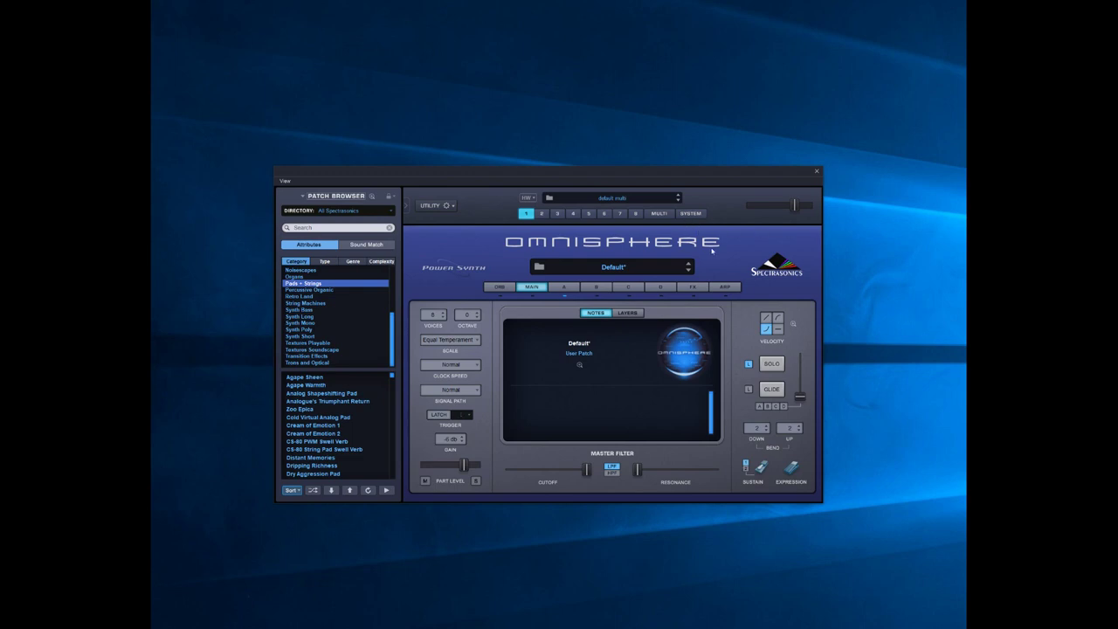
Browse the Stack Mode, Live Mode and Part 1 edit pages, then return to the multi view
click(657, 213)
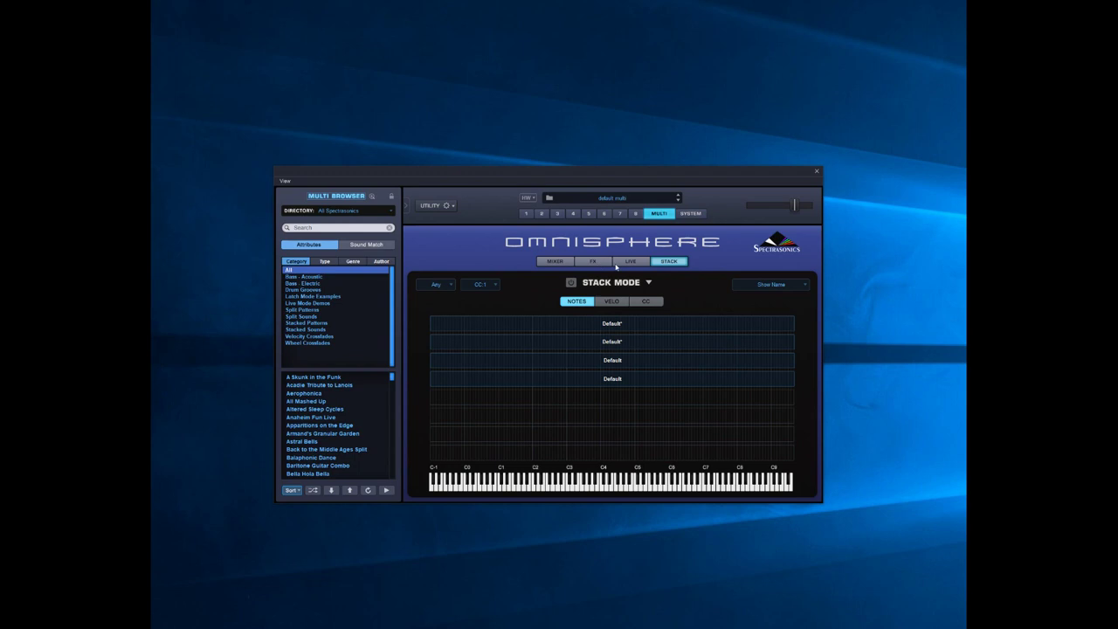
click(627, 263)
click(627, 265)
click(526, 214)
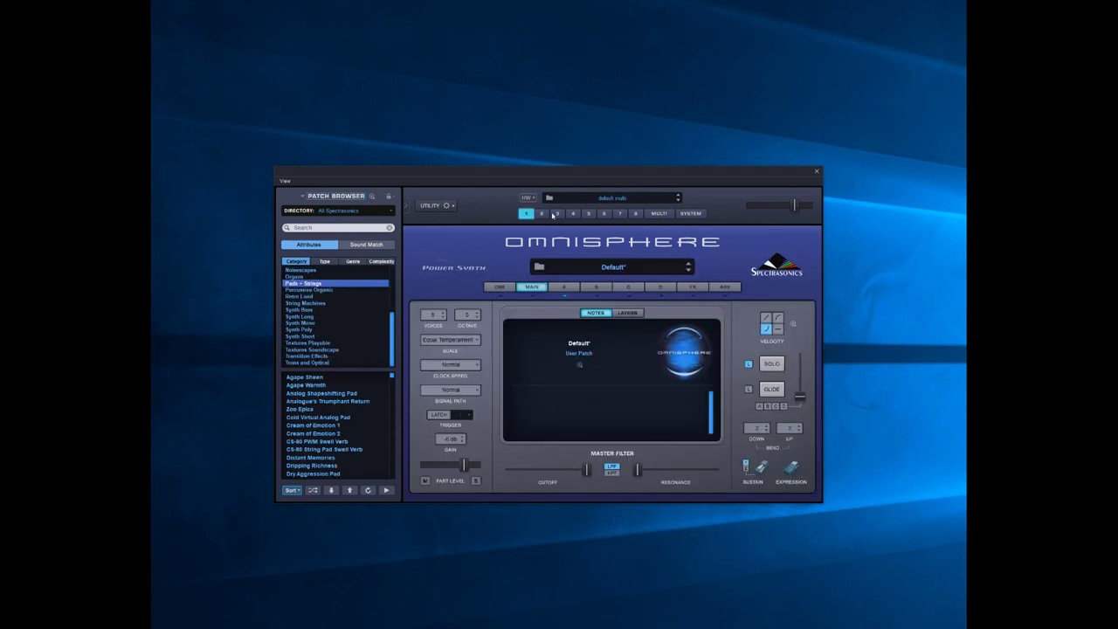
click(659, 214)
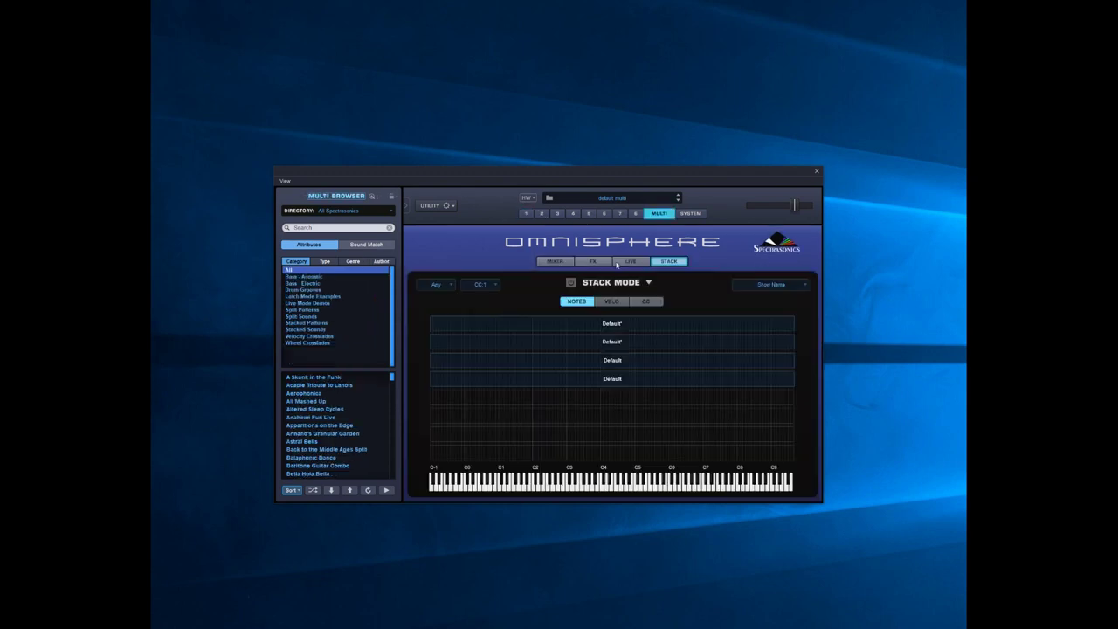
From the mixer, open Part 1's patch browser and load the Cream of Emotion 2 pad
click(559, 267)
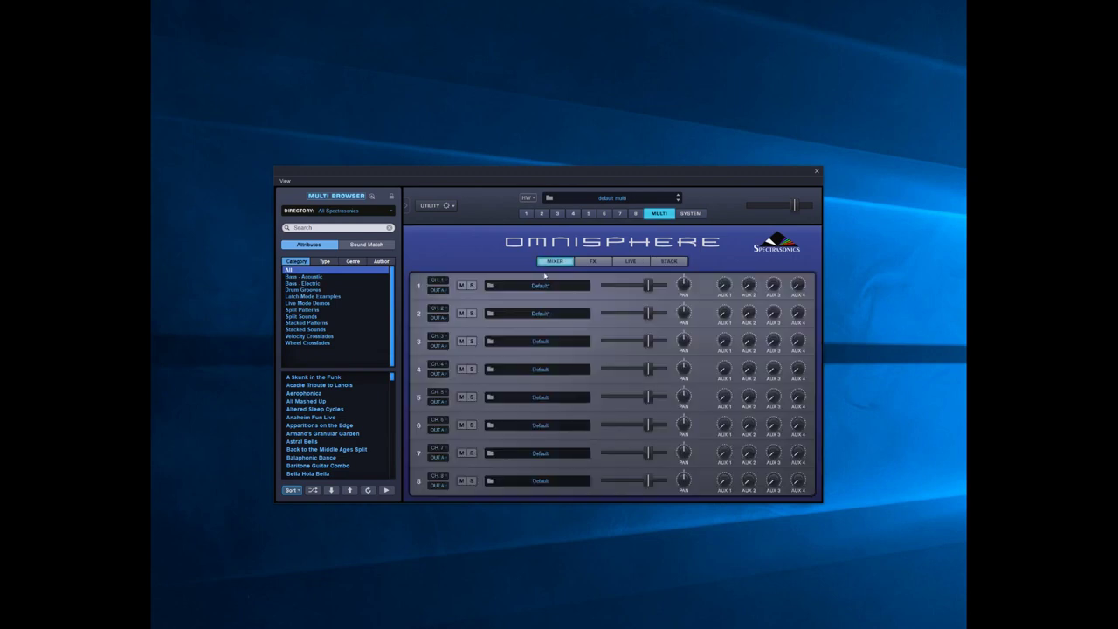
click(540, 286)
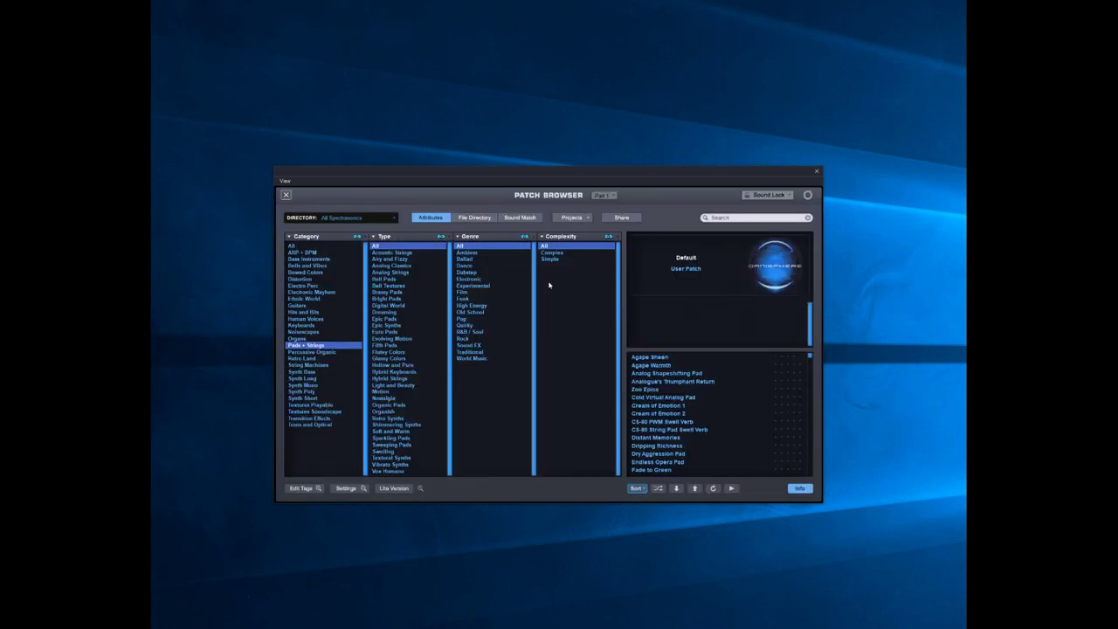
click(285, 195)
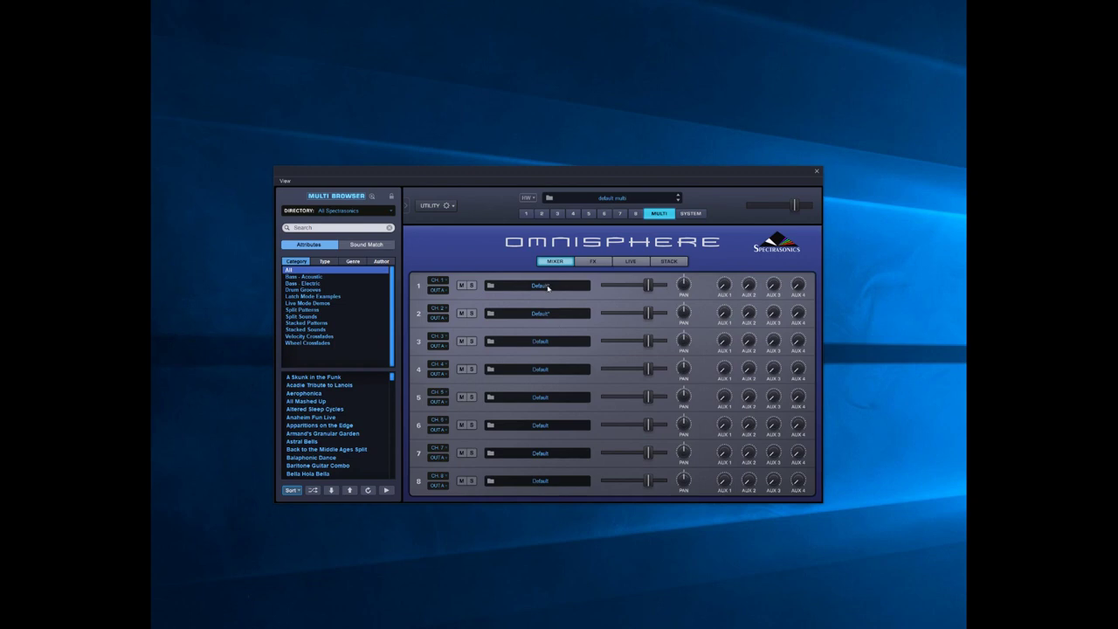
click(550, 288)
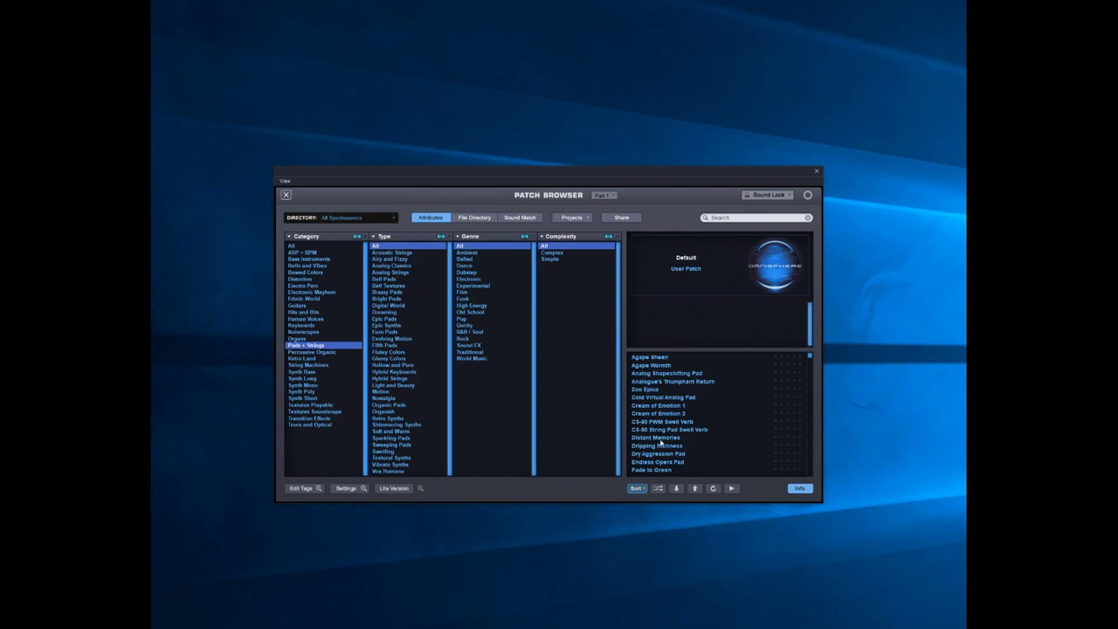
click(683, 413)
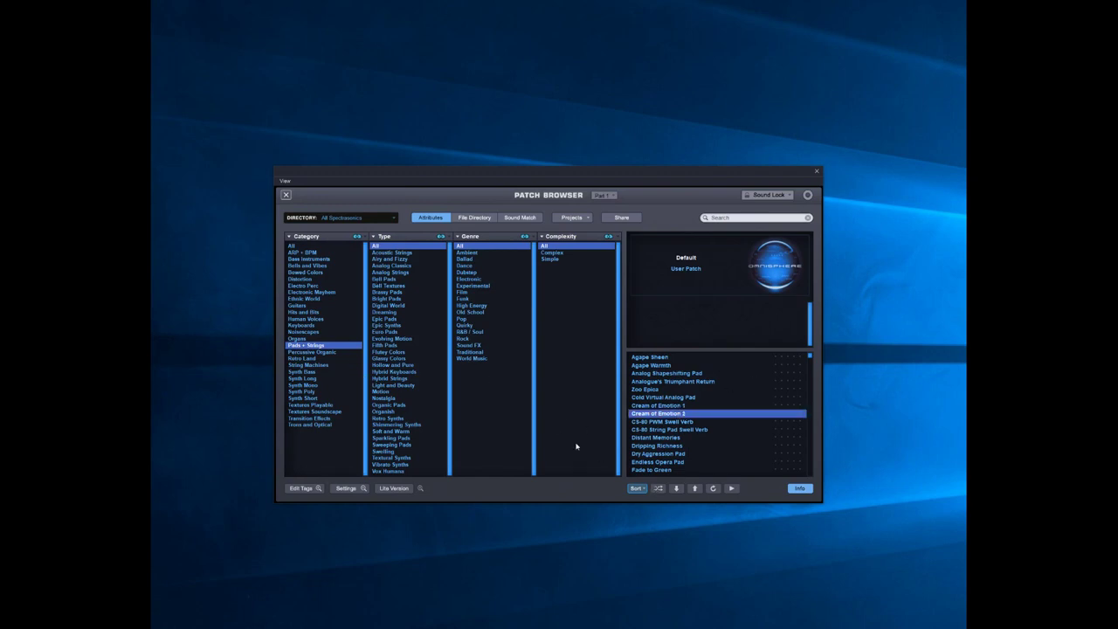
Toggle the browser's part selector between Part 1 and Part 2, then close it and return to the mixer
click(611, 195)
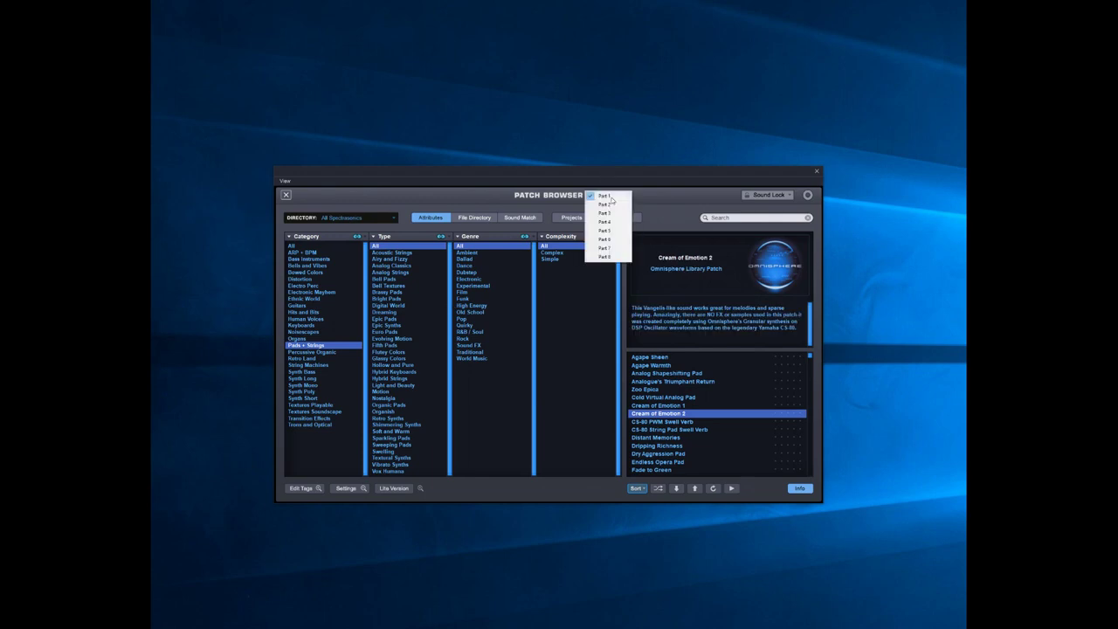
click(611, 204)
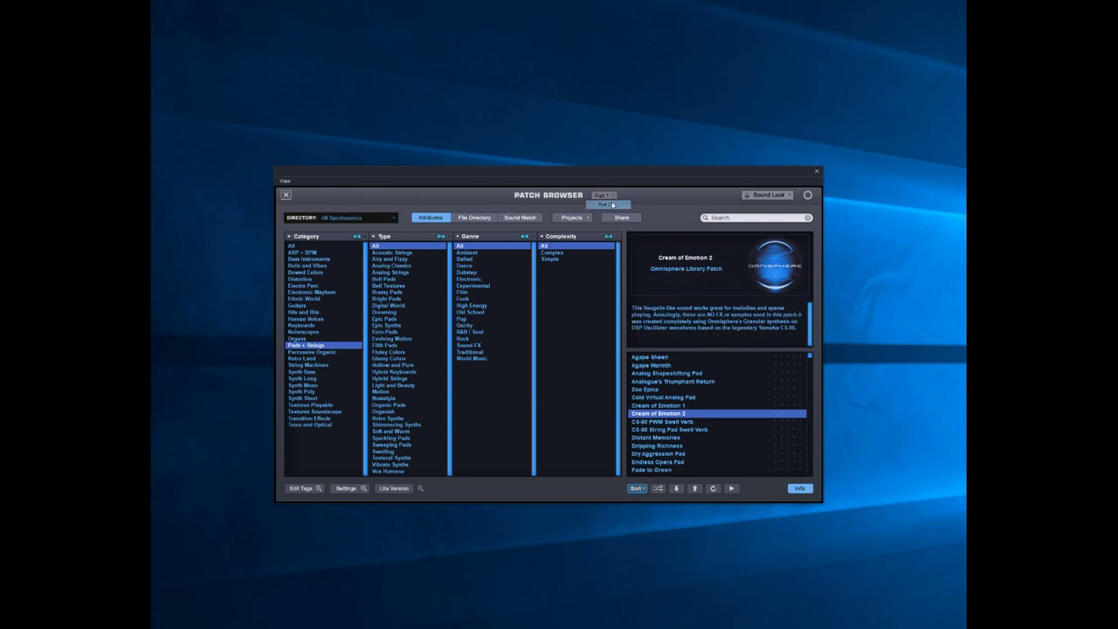
click(610, 196)
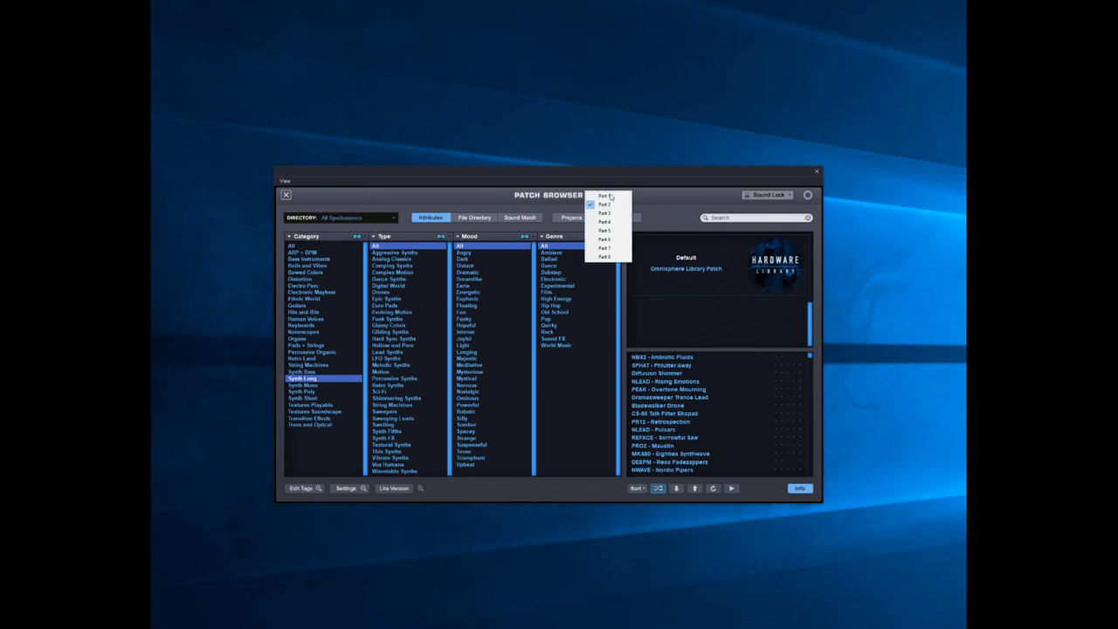
click(609, 195)
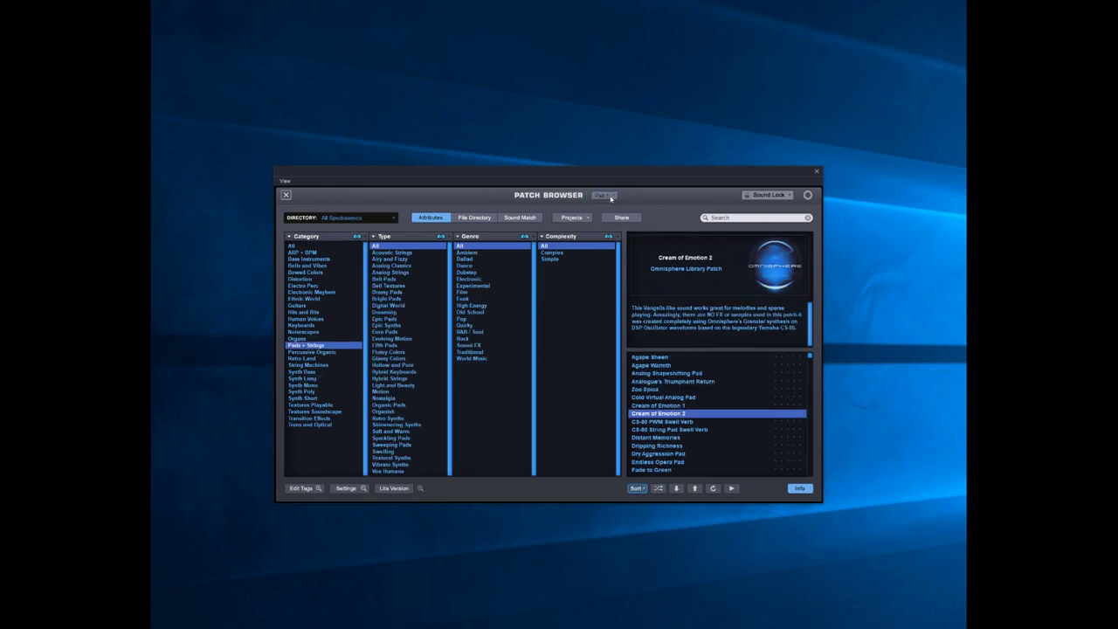
click(611, 195)
click(611, 204)
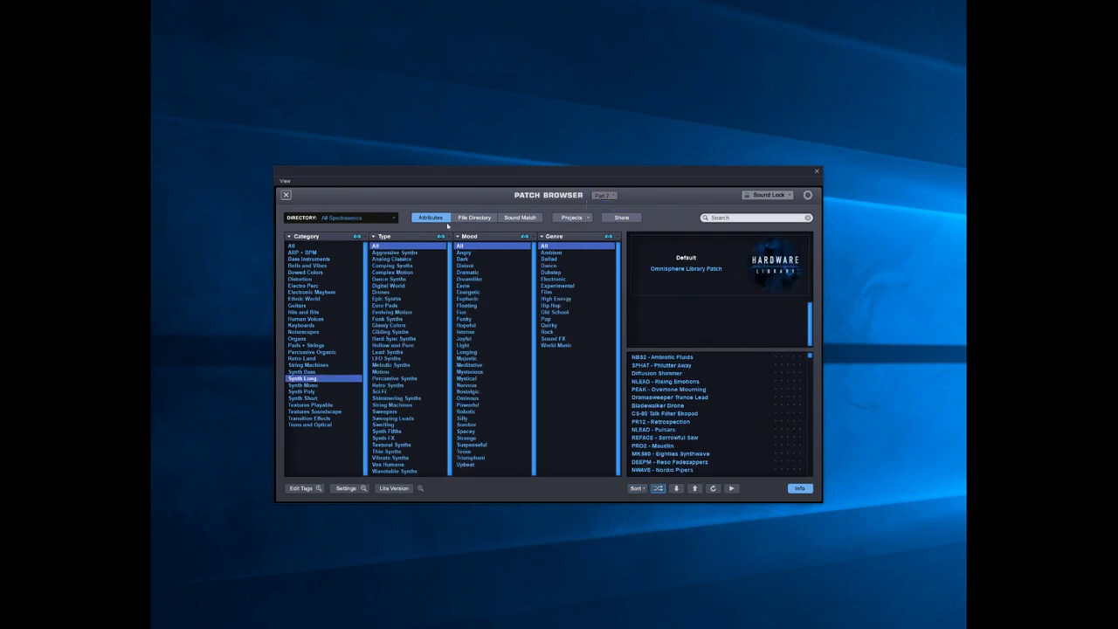
click(286, 196)
click(655, 213)
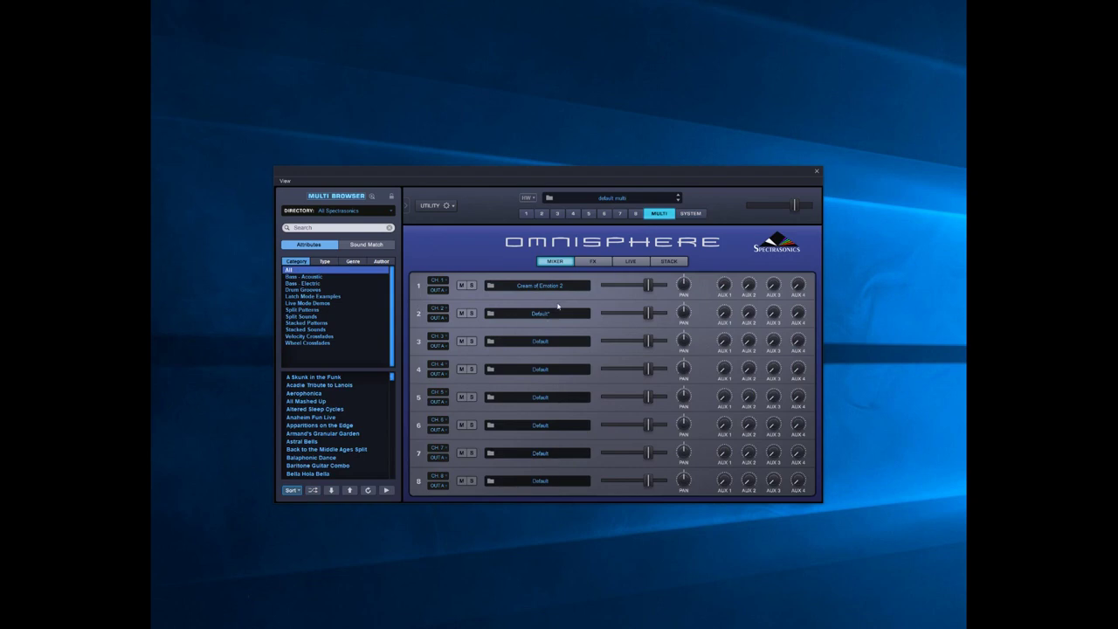
Reopen the patch browser, target Part 2, load NLEAD - Pulsars from Synth Long, and close it
click(561, 288)
click(606, 198)
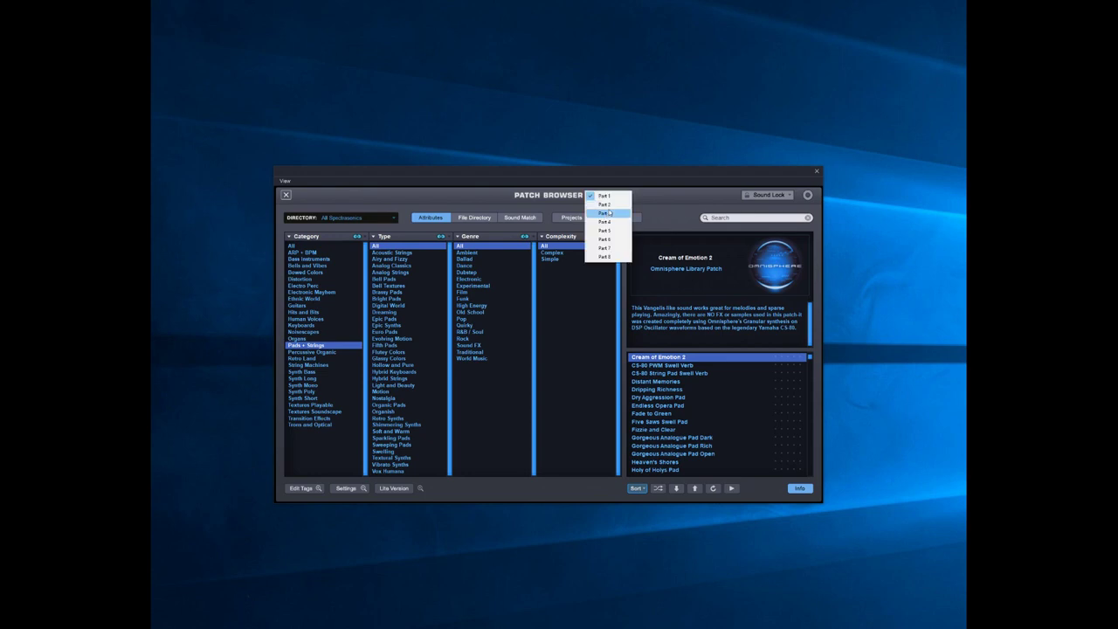
click(606, 213)
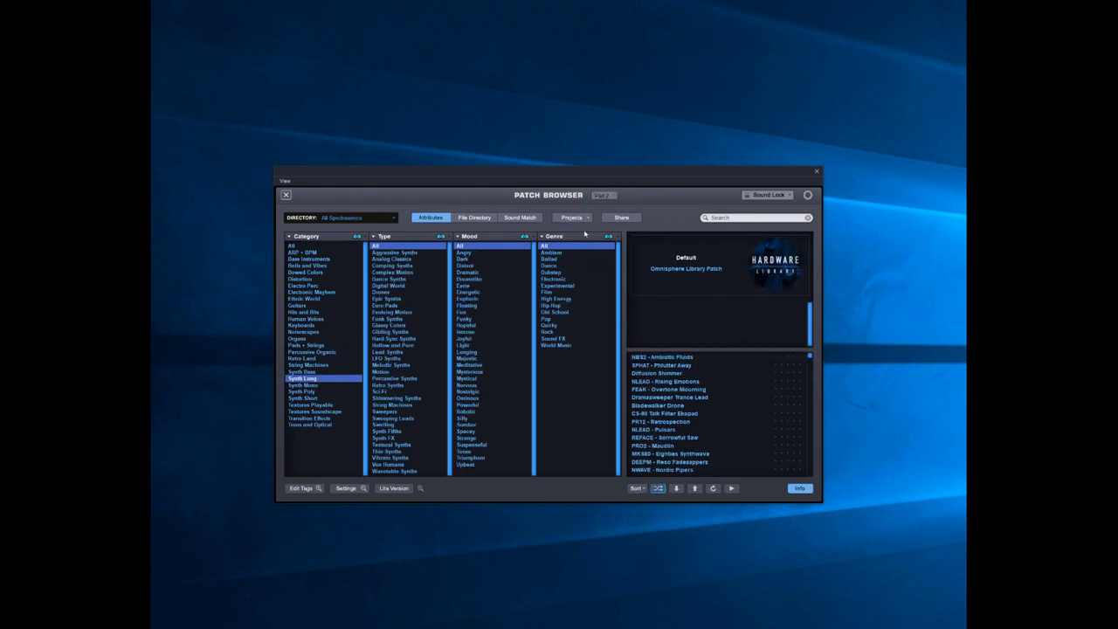
click(676, 431)
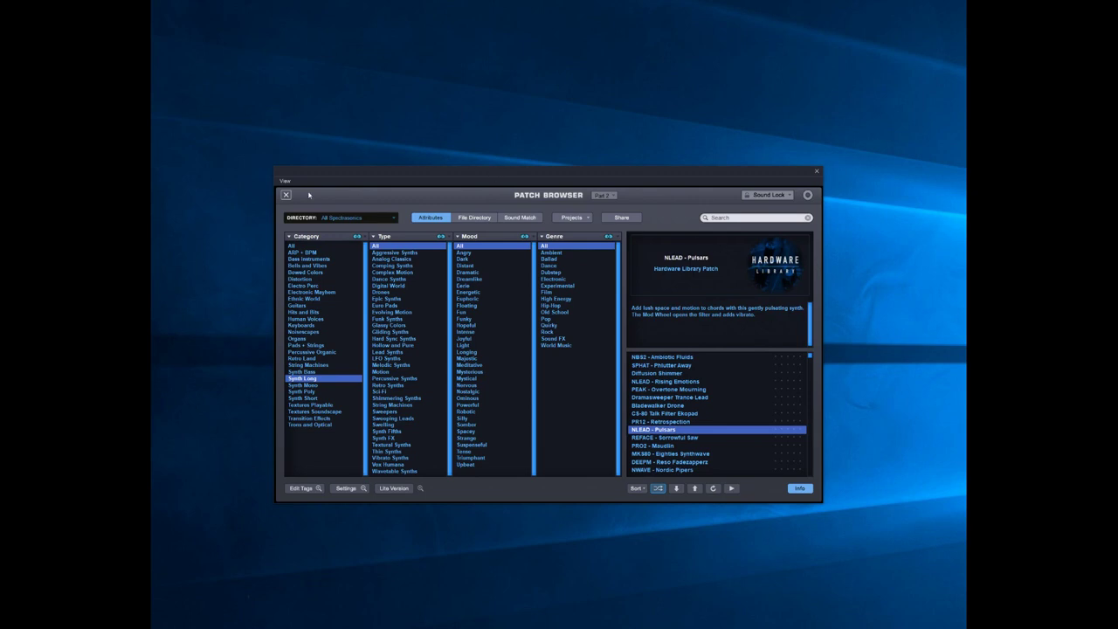
click(284, 196)
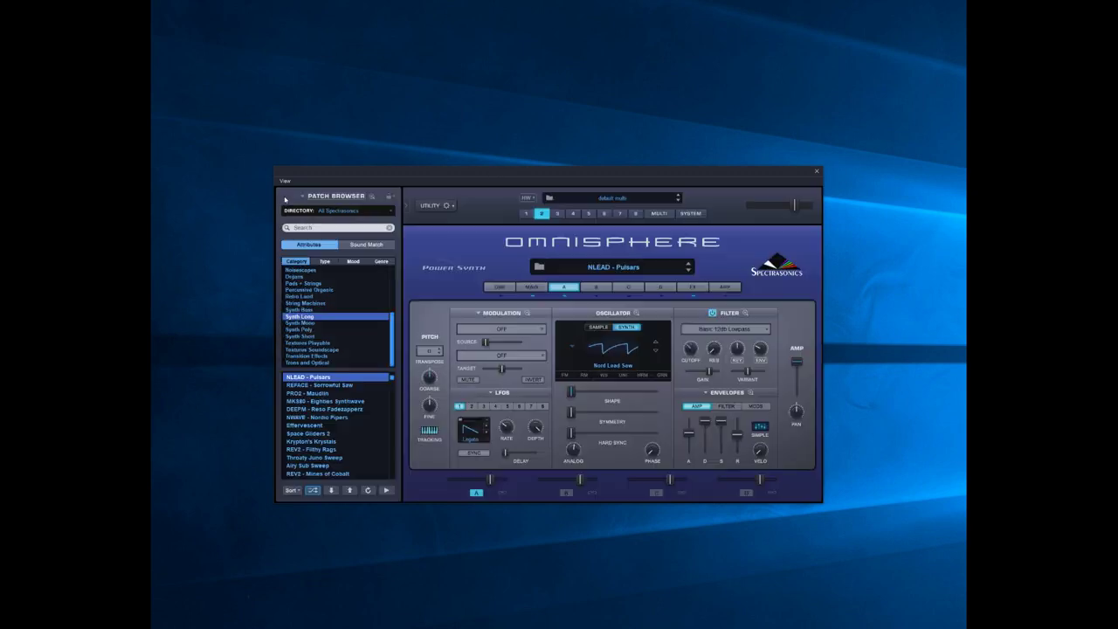
Show the Stack Mode layers, with Cream of Emotion 2 and NLEAD - Pulsars on top
click(661, 214)
click(667, 262)
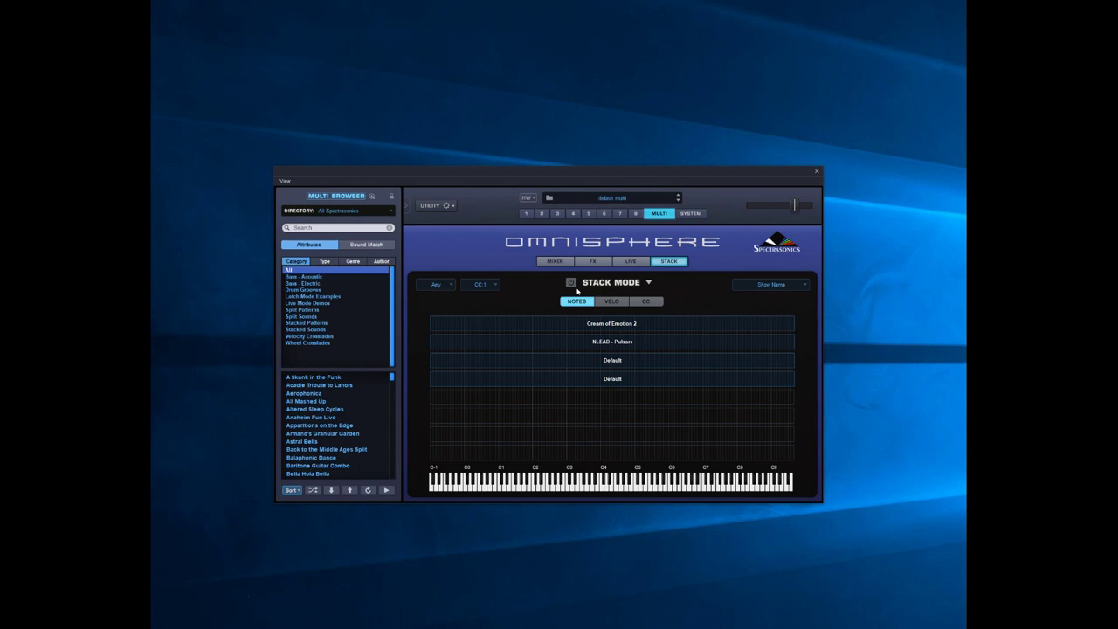
Turn on Stack Mode with the power button beside the STACK MODE title
click(571, 284)
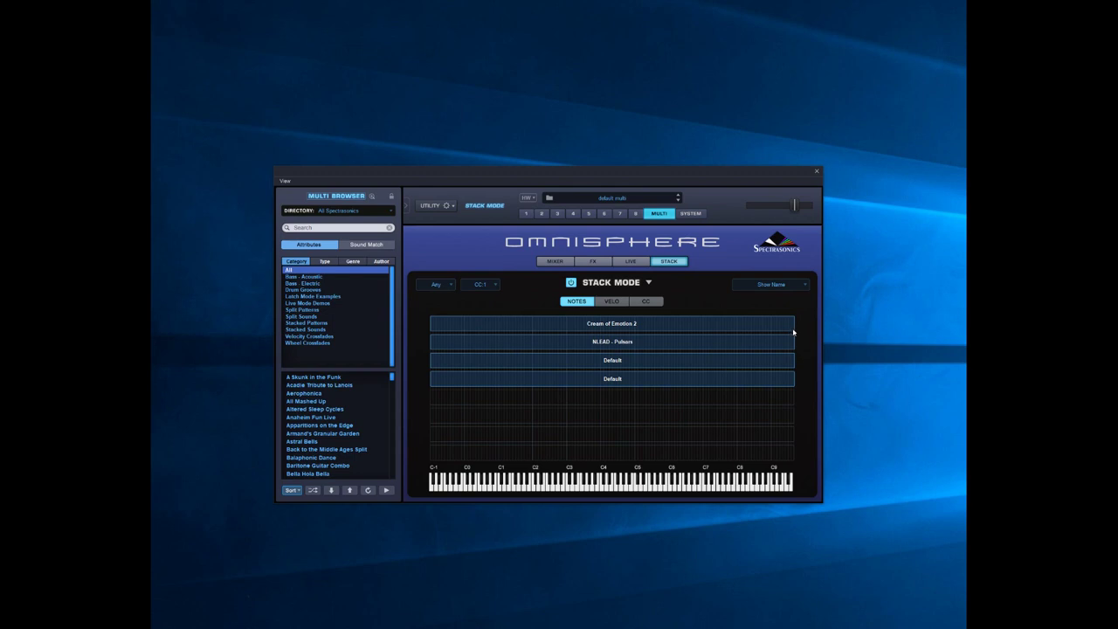
Split the keyboard at C4: Cream of Emotion 2 below, NLEAD - Pulsars from C4 upward
drag(793, 332, 601, 328)
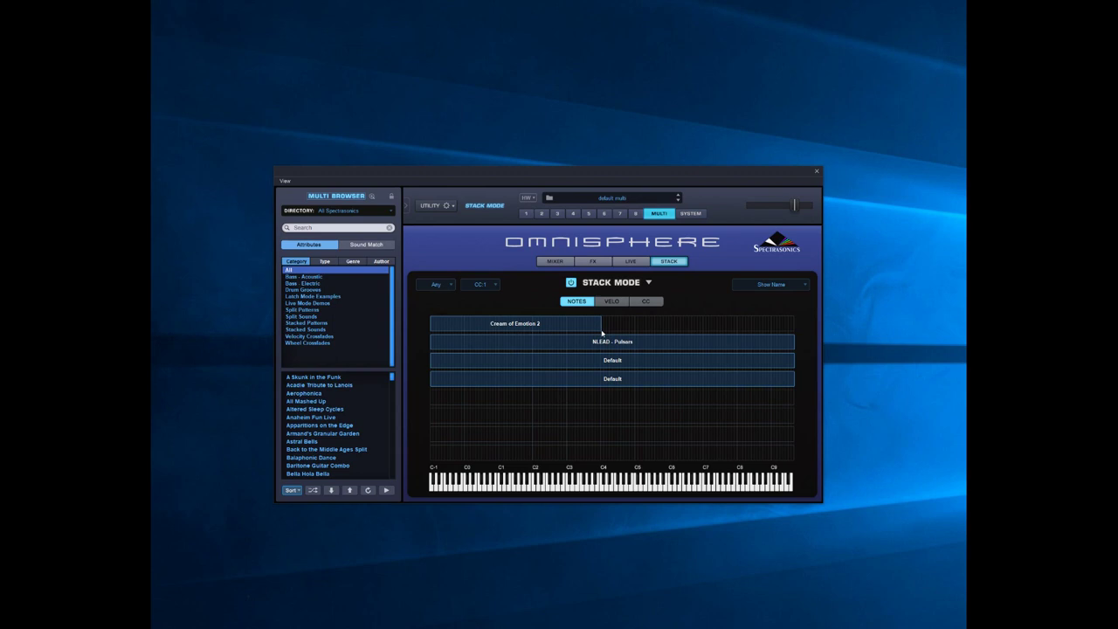
drag(601, 330, 811, 331)
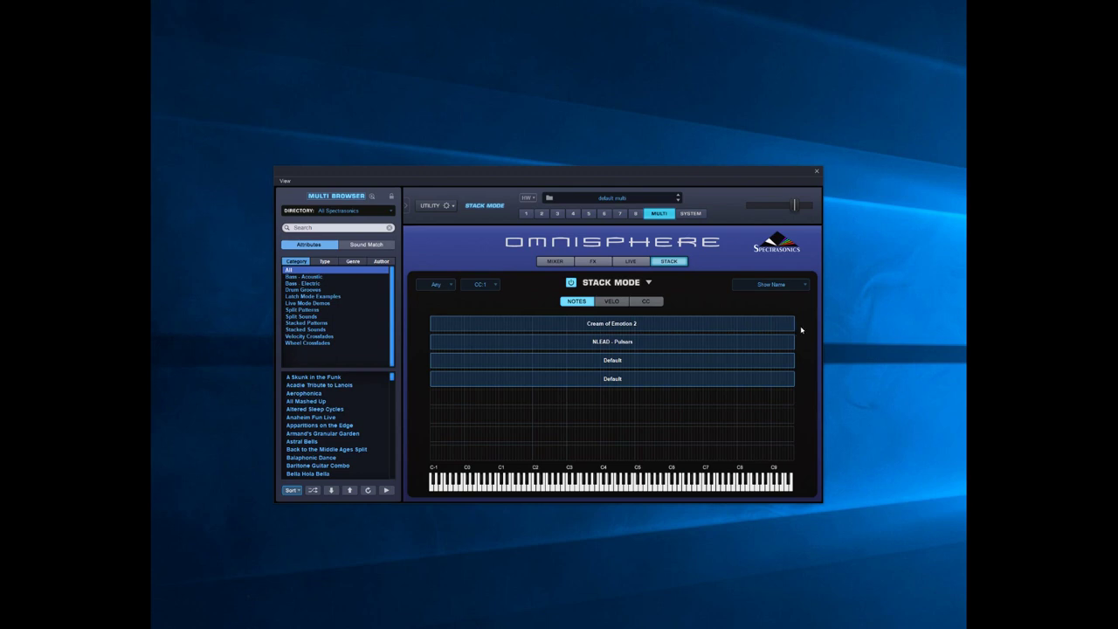
drag(795, 331, 798, 331)
drag(794, 332, 601, 343)
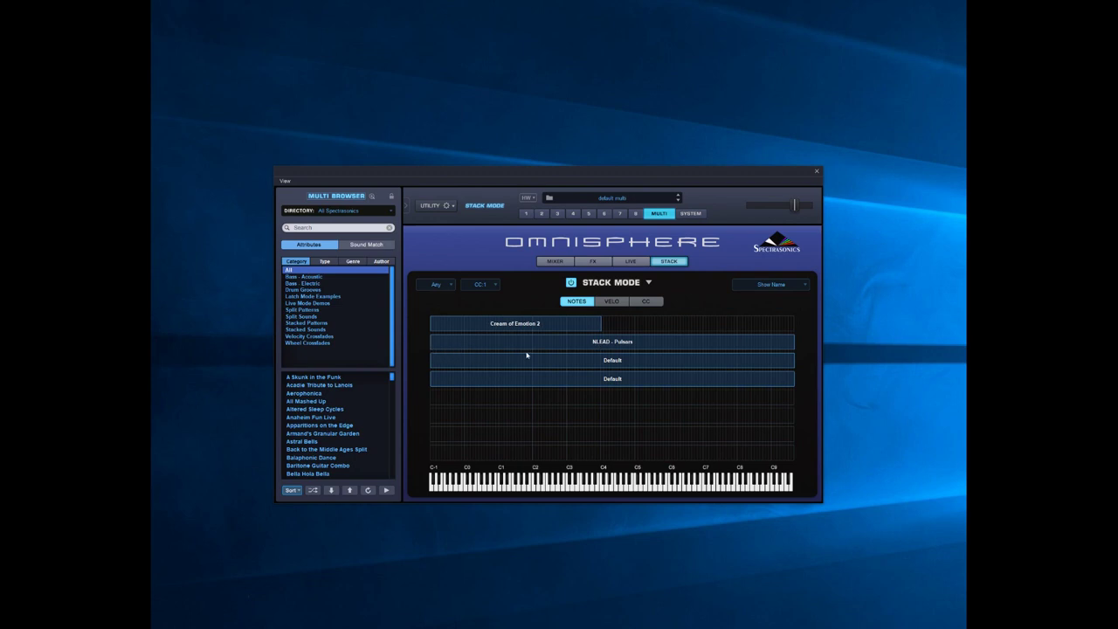
drag(431, 350, 601, 339)
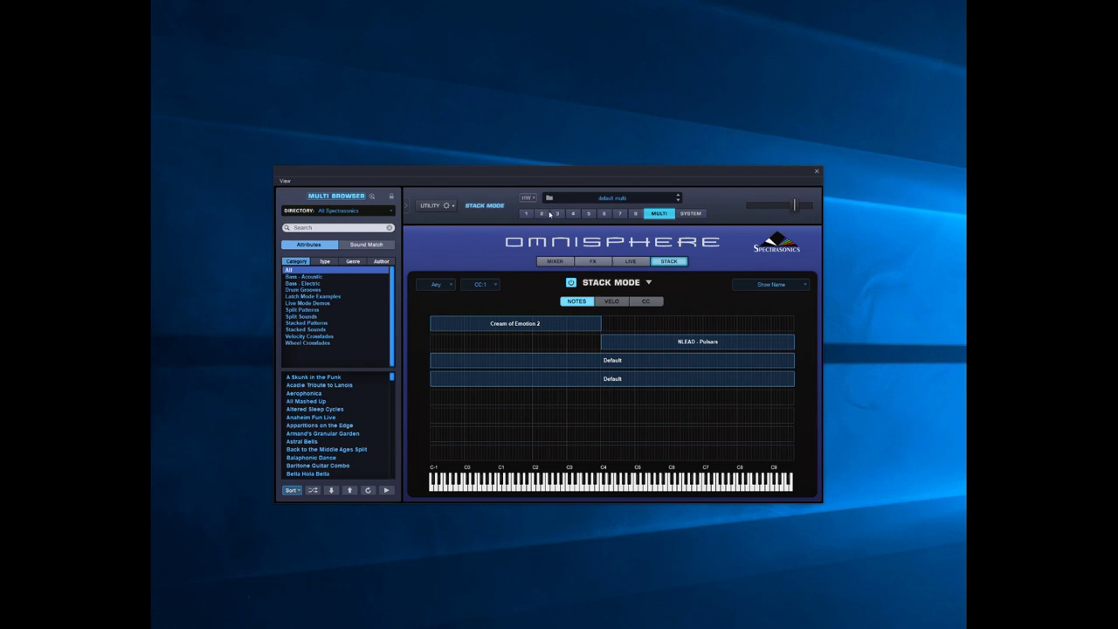
Load Airy Sub Sweep into part 2 after trying SYST1 - Deckard's Milieu, then return to the multi
click(544, 214)
click(617, 273)
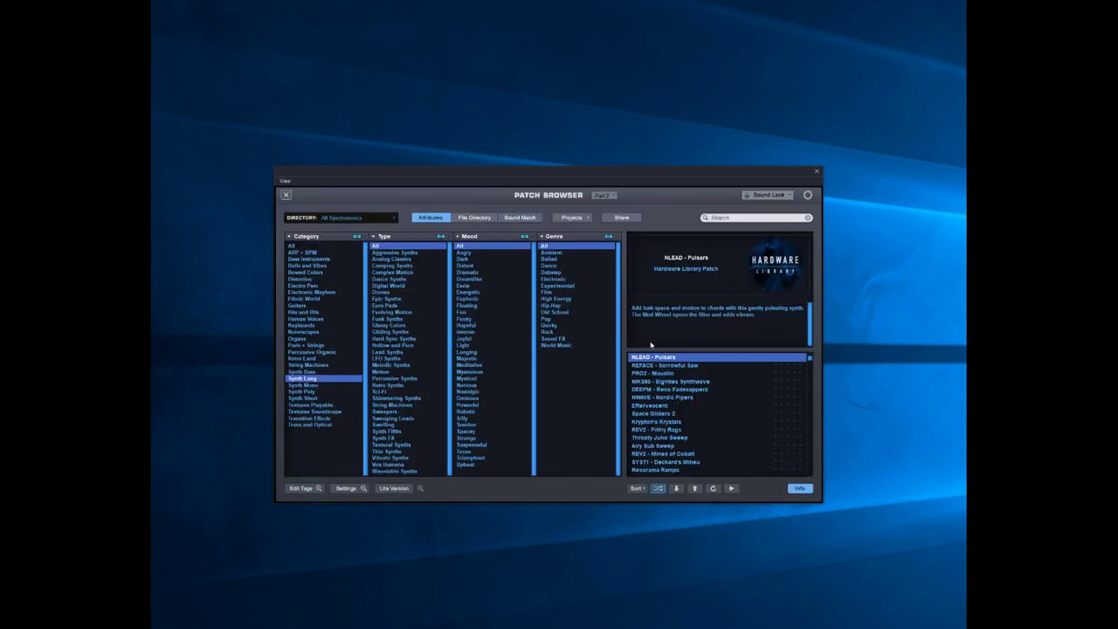
click(696, 462)
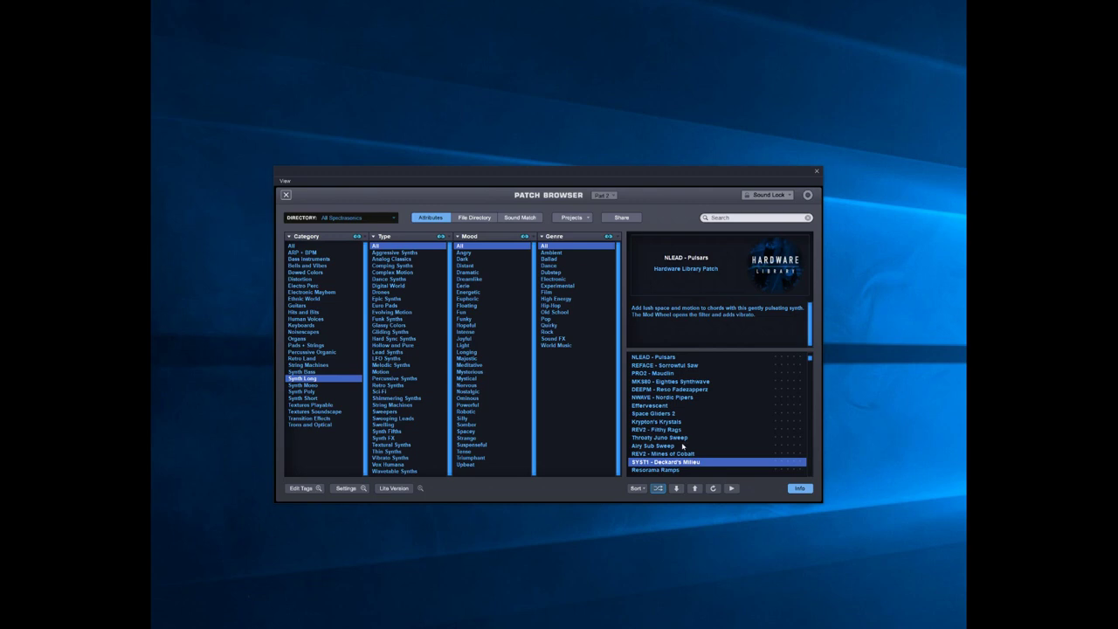
click(682, 445)
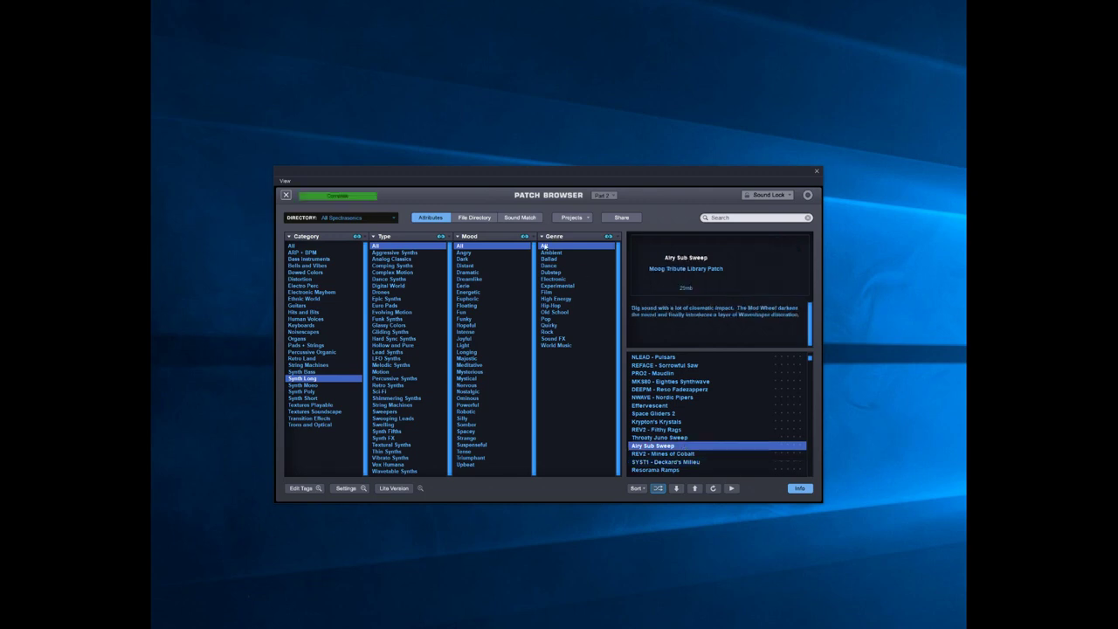
click(285, 195)
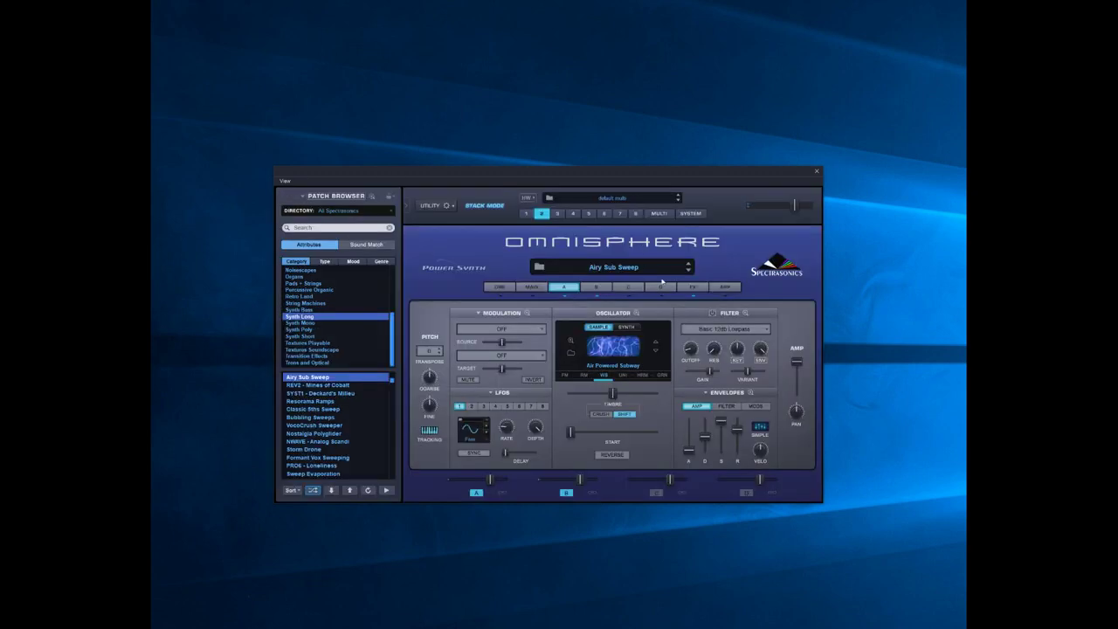
click(659, 214)
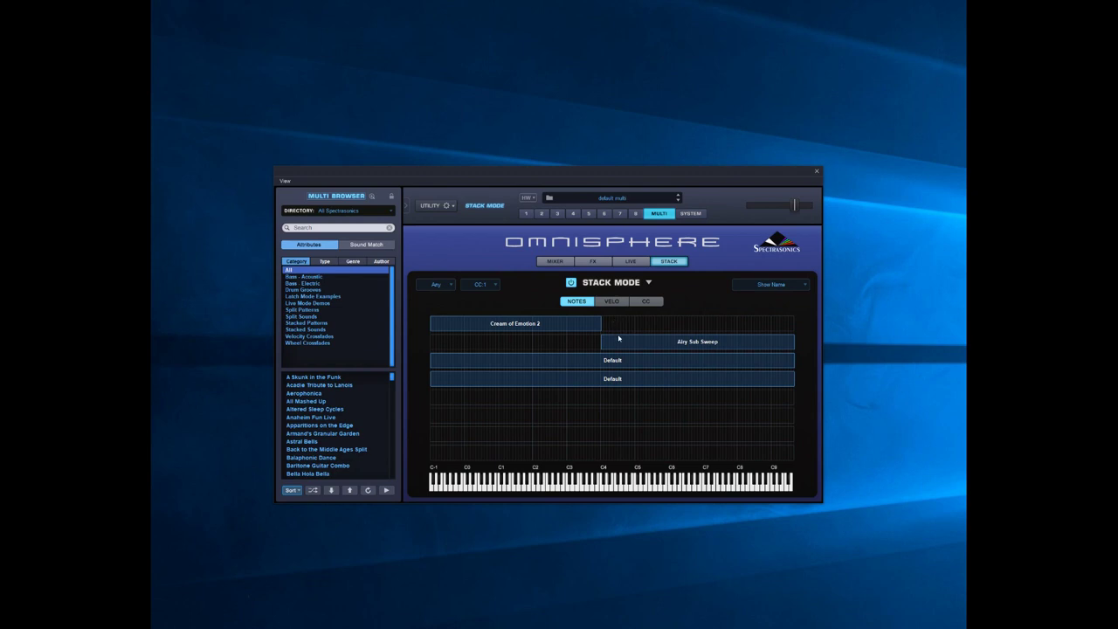
Switch the stack display to the VELO view of layer velocity ranges
click(612, 301)
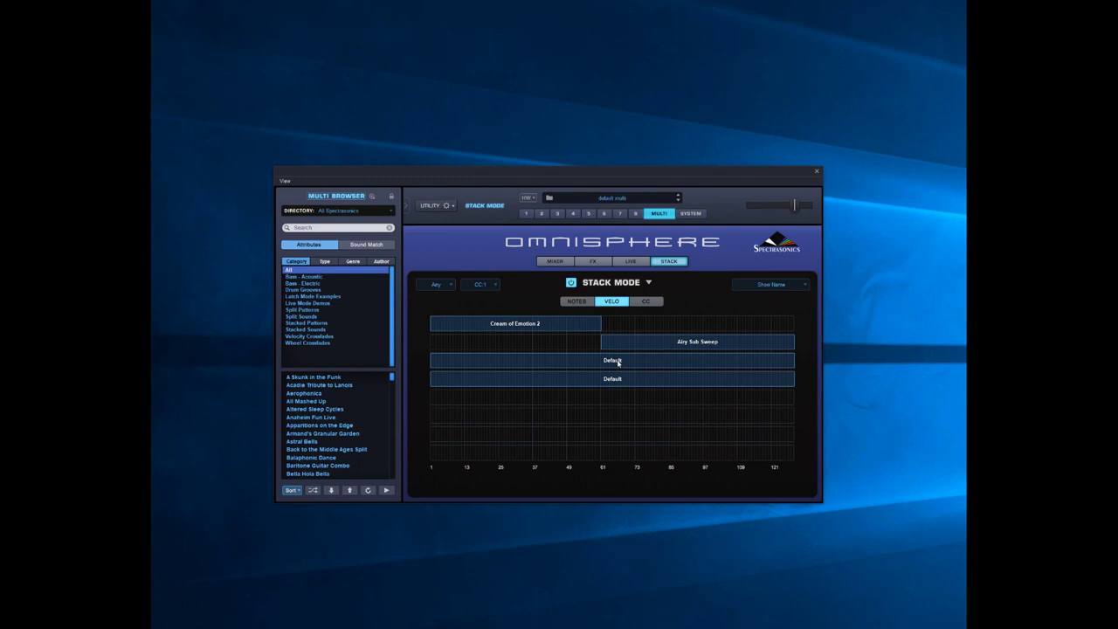
Switch the stack display to the CC view showing layer ranges on the CC1 scale
click(647, 302)
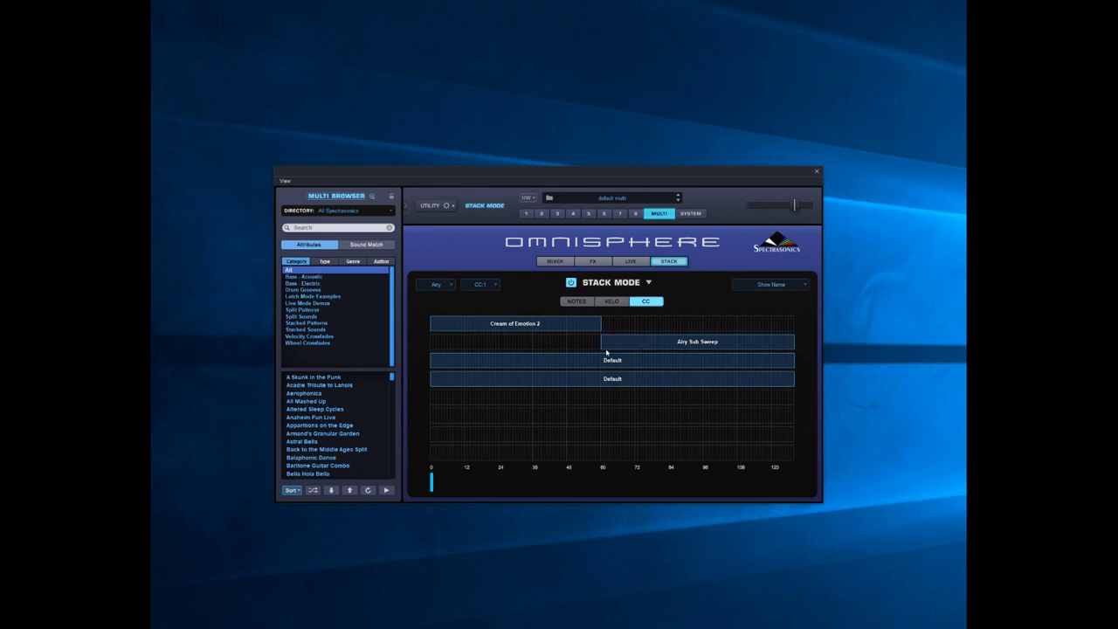
Extend Airy Sub Sweep down to about CC 48 and add overlapping fade-in and fade-out handles
drag(601, 351, 633, 332)
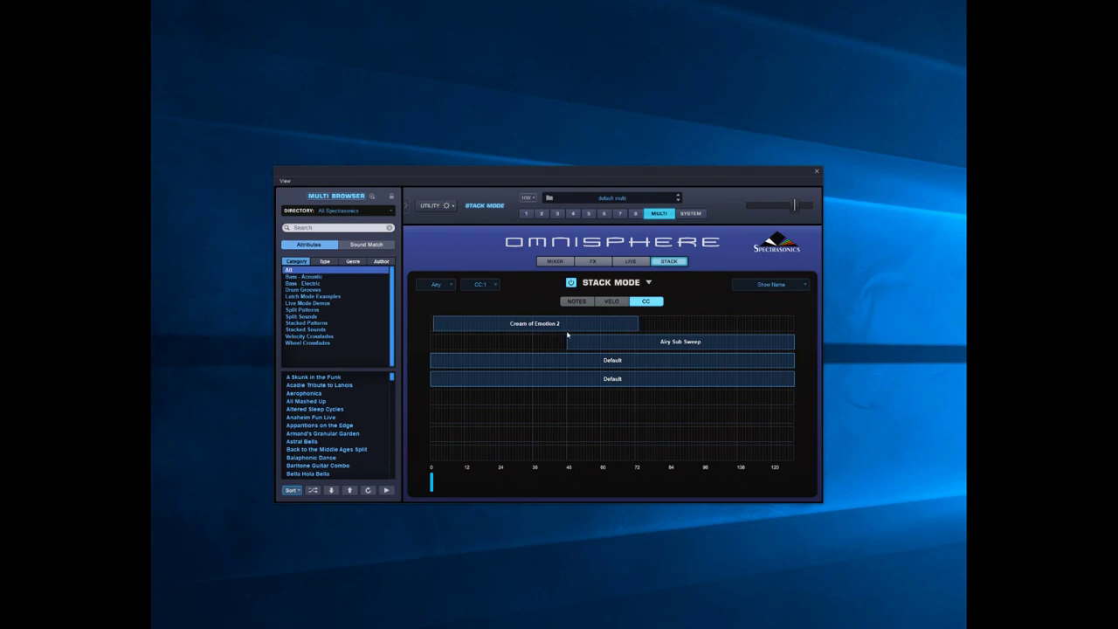
drag(566, 334, 635, 336)
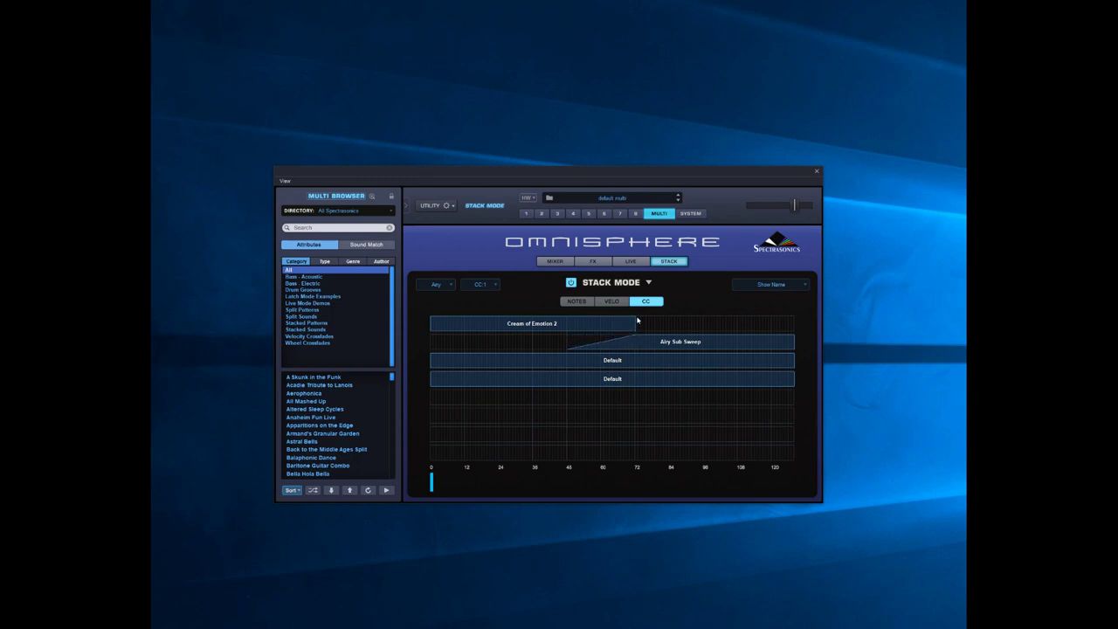
drag(634, 320, 565, 324)
Load the ARP + BPM patch JP Classic Arps 2 into part 3, then return to the stack view
click(563, 261)
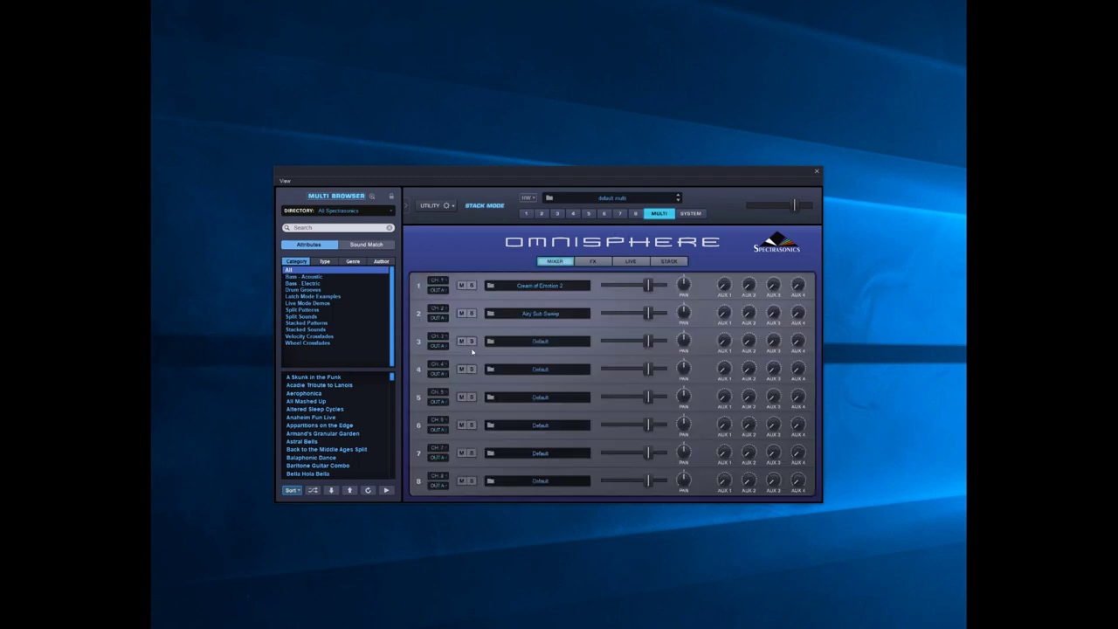
click(550, 345)
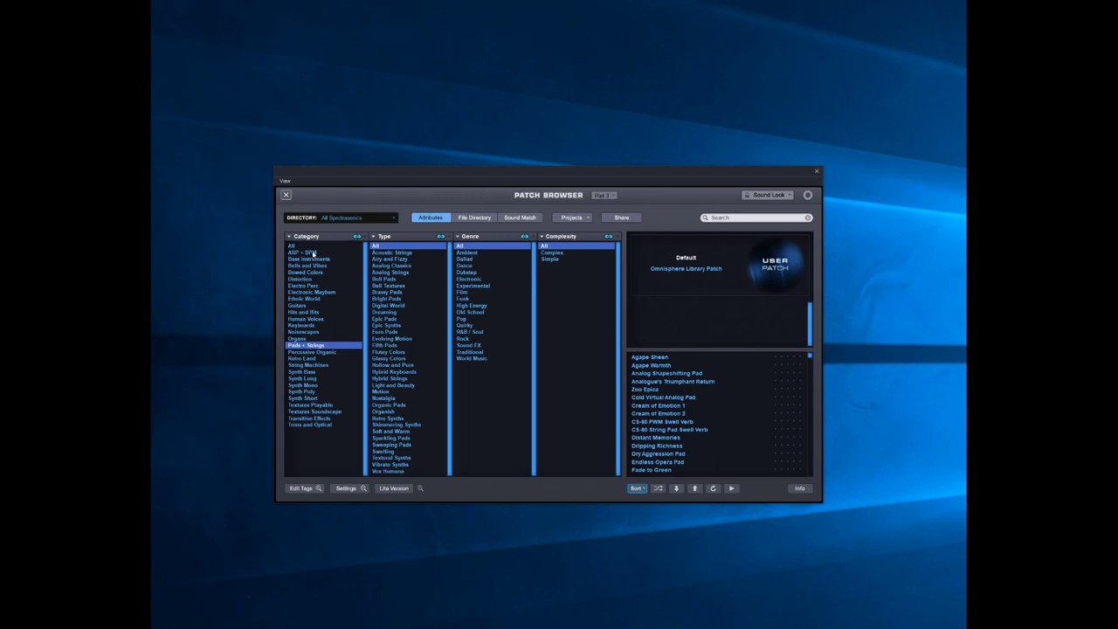
click(313, 253)
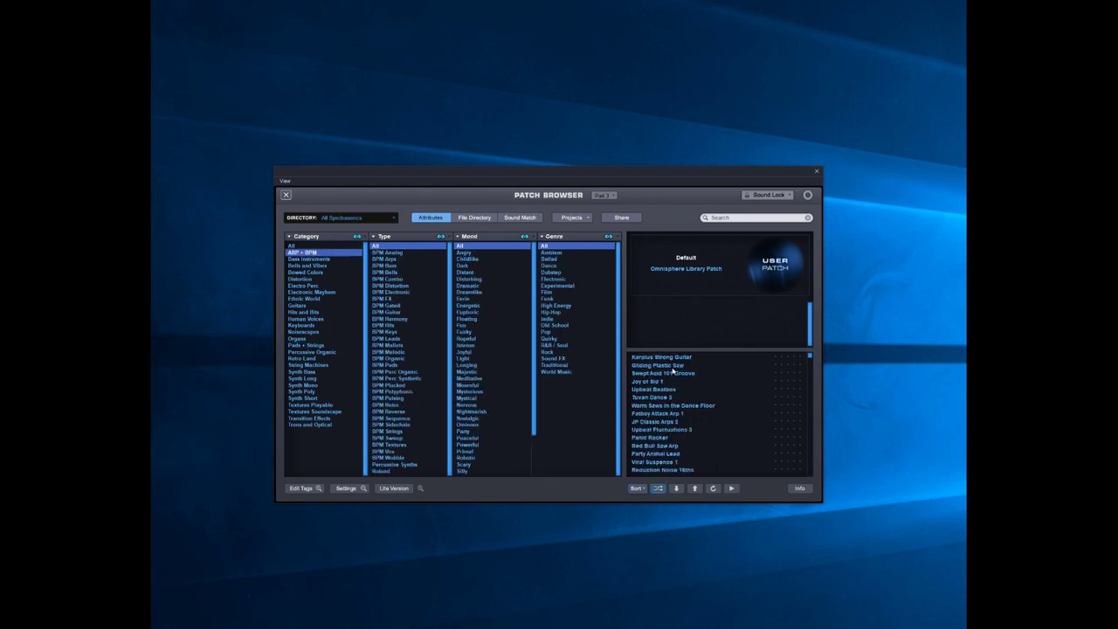
click(673, 415)
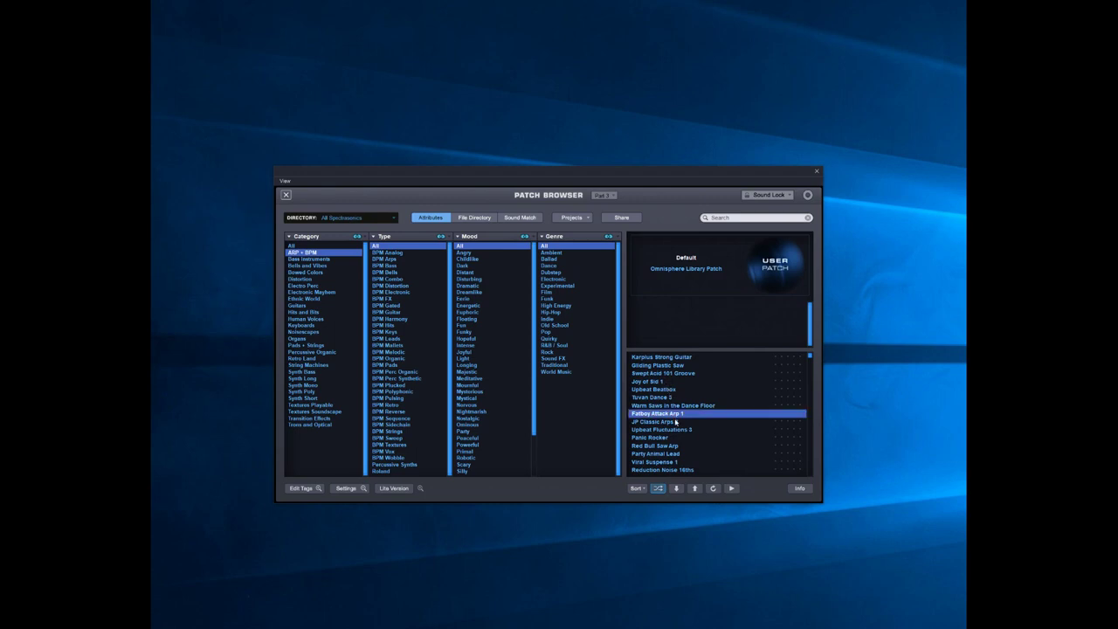
click(676, 422)
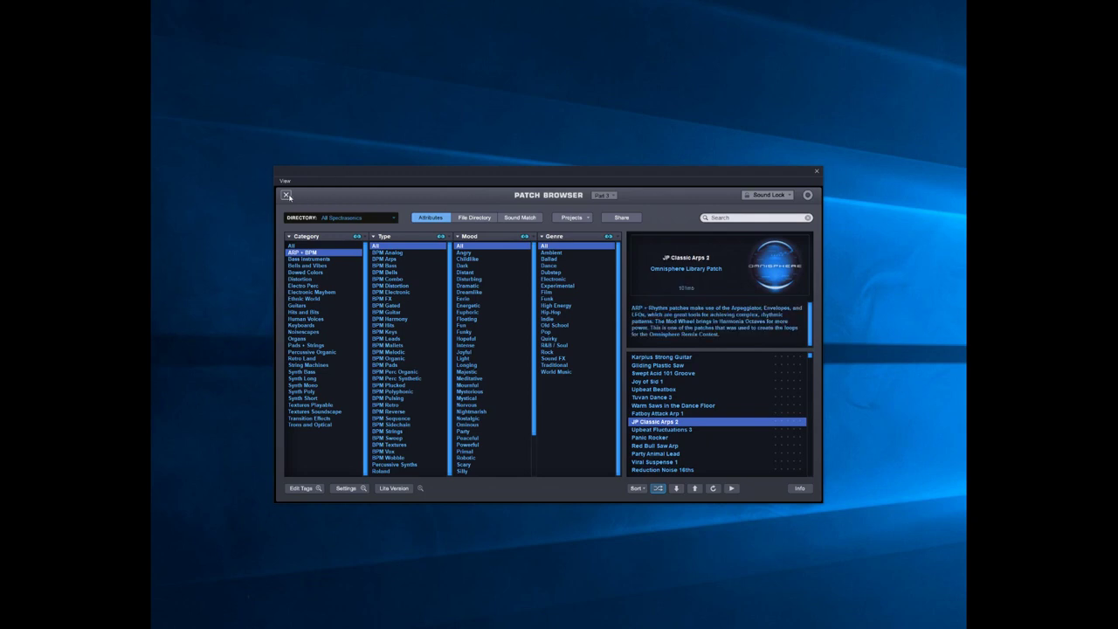
click(287, 196)
click(668, 262)
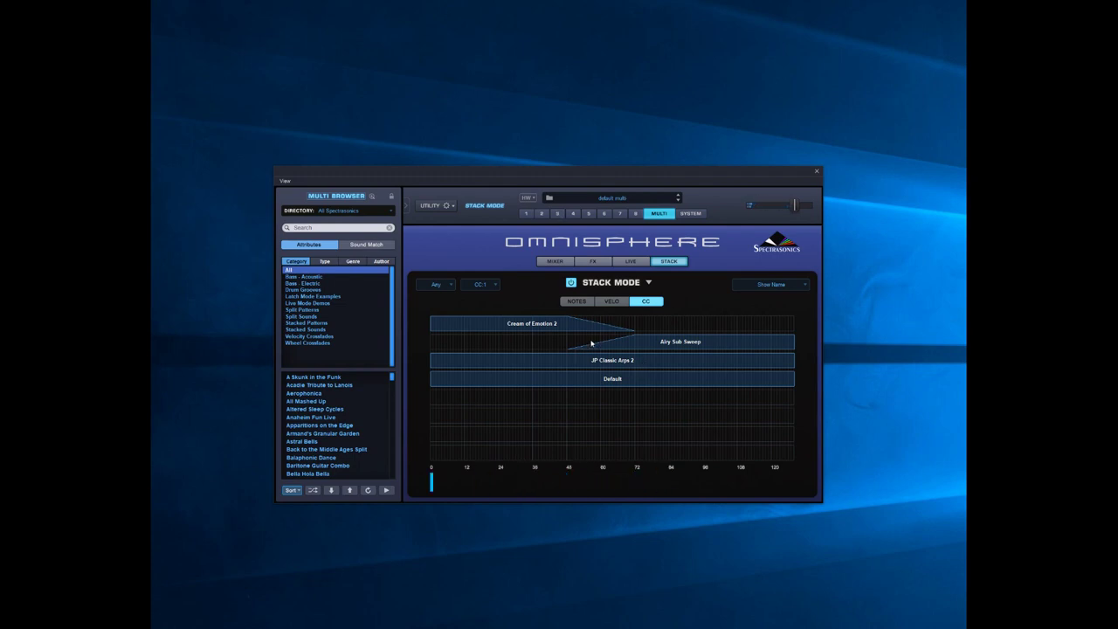
Narrow JP Classic Arps 2 to the middle of the CC1 range, roughly 36 to 84
drag(431, 369, 533, 361)
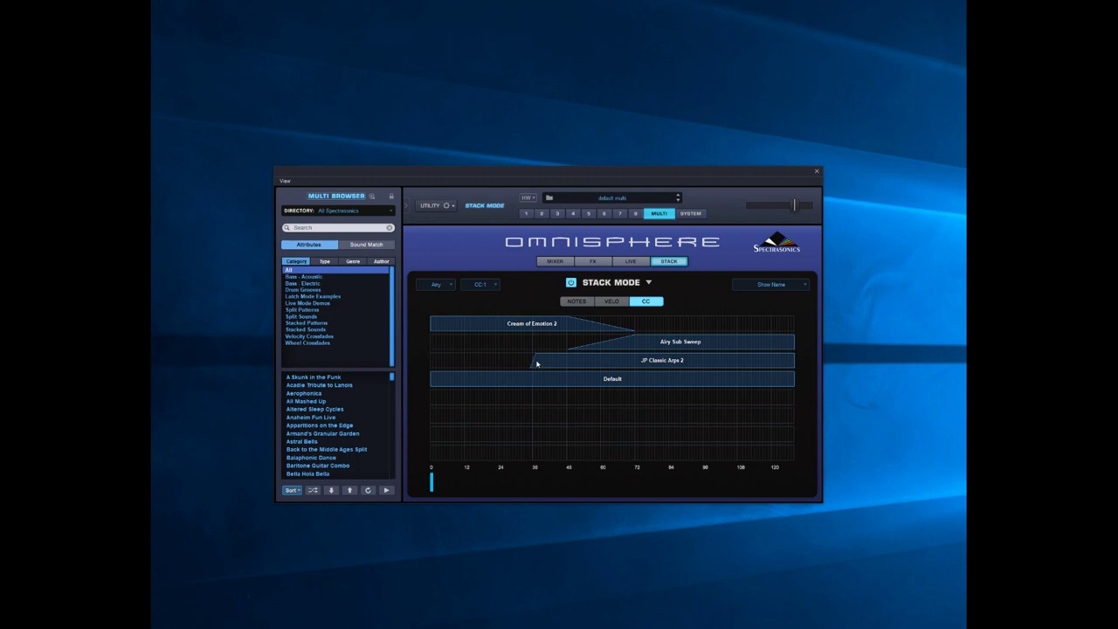
drag(533, 363, 537, 369)
drag(791, 370, 669, 372)
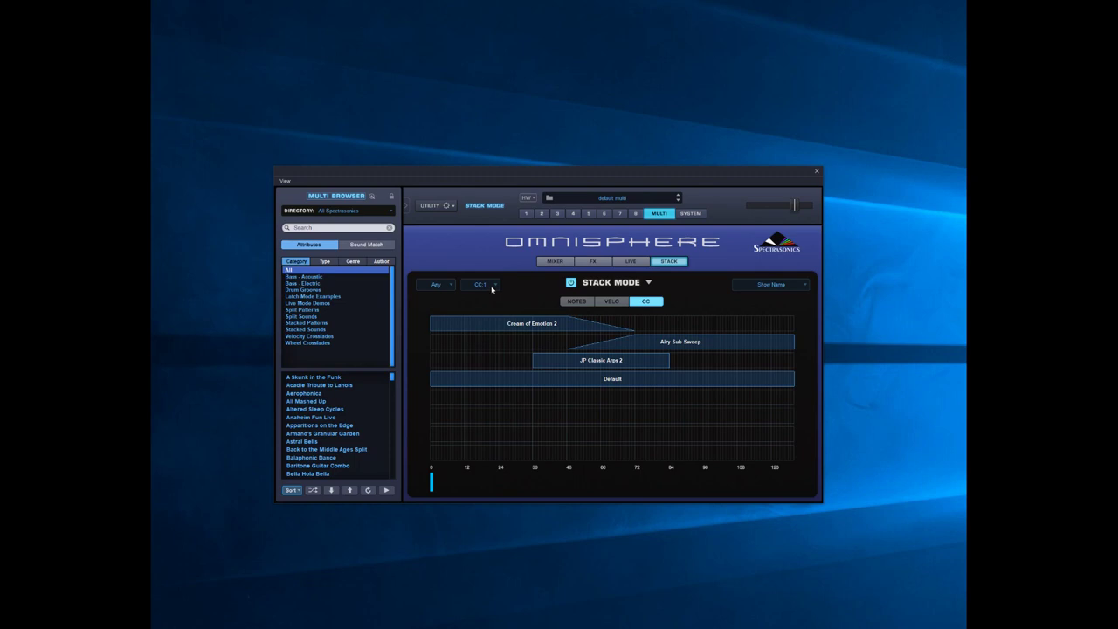
click(482, 284)
click(491, 291)
click(490, 291)
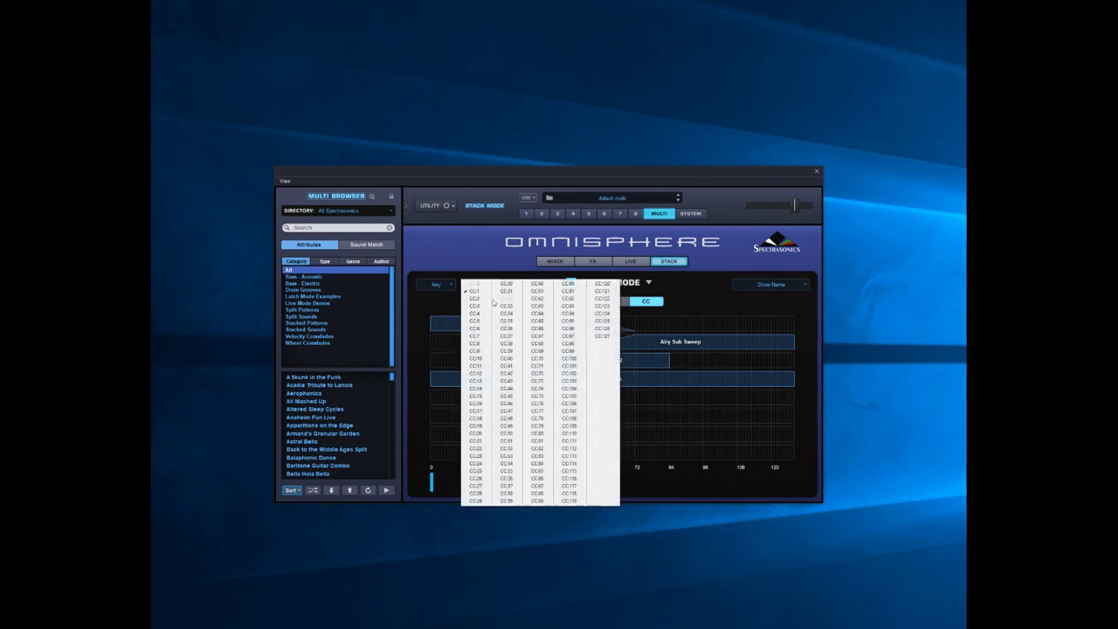